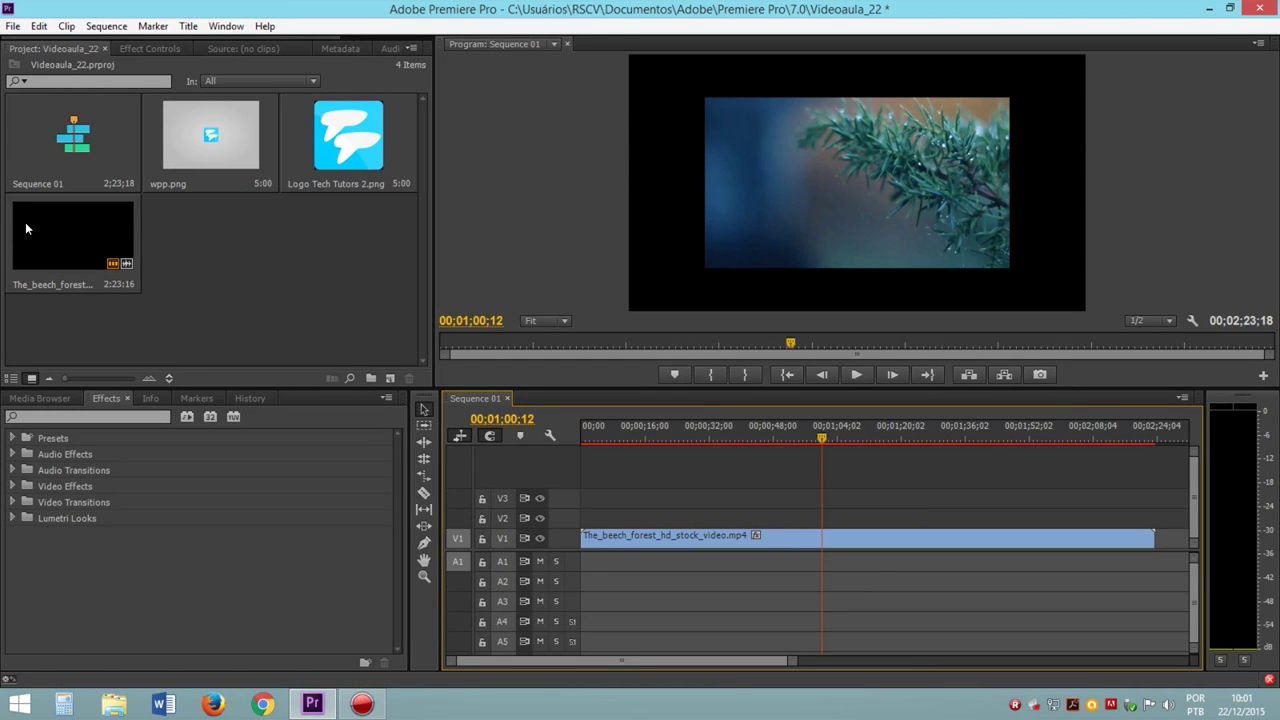
- Scrub through the forest footage and park the playhead at 00;00;14;18
{"action": "mouse_move", "coordinate": [821, 436]}
{"action": "left_mouse_down"}
{"action": "mouse_move", "coordinate": [716, 440]}
{"action": "mouse_move", "coordinate": [806, 436]}
{"action": "left_mouse_up"}
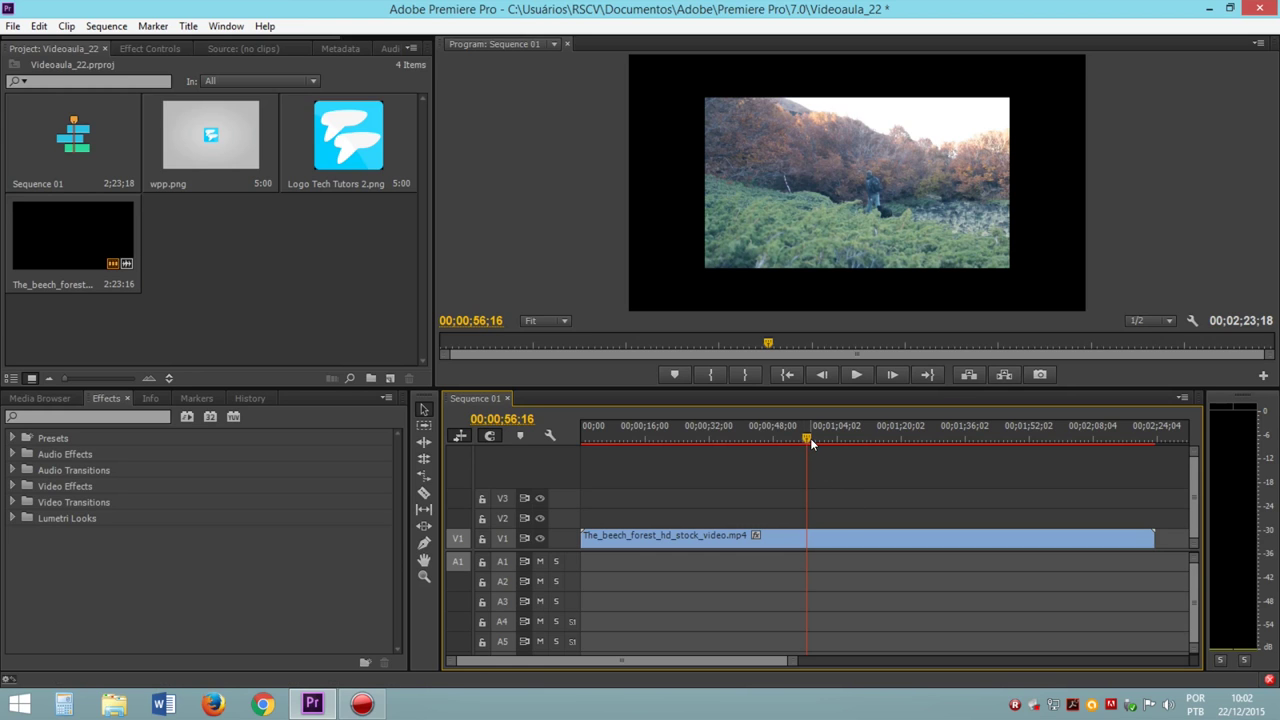
{"action": "left_click_drag", "start_coordinate": [808, 446], "coordinate": [640, 440]}
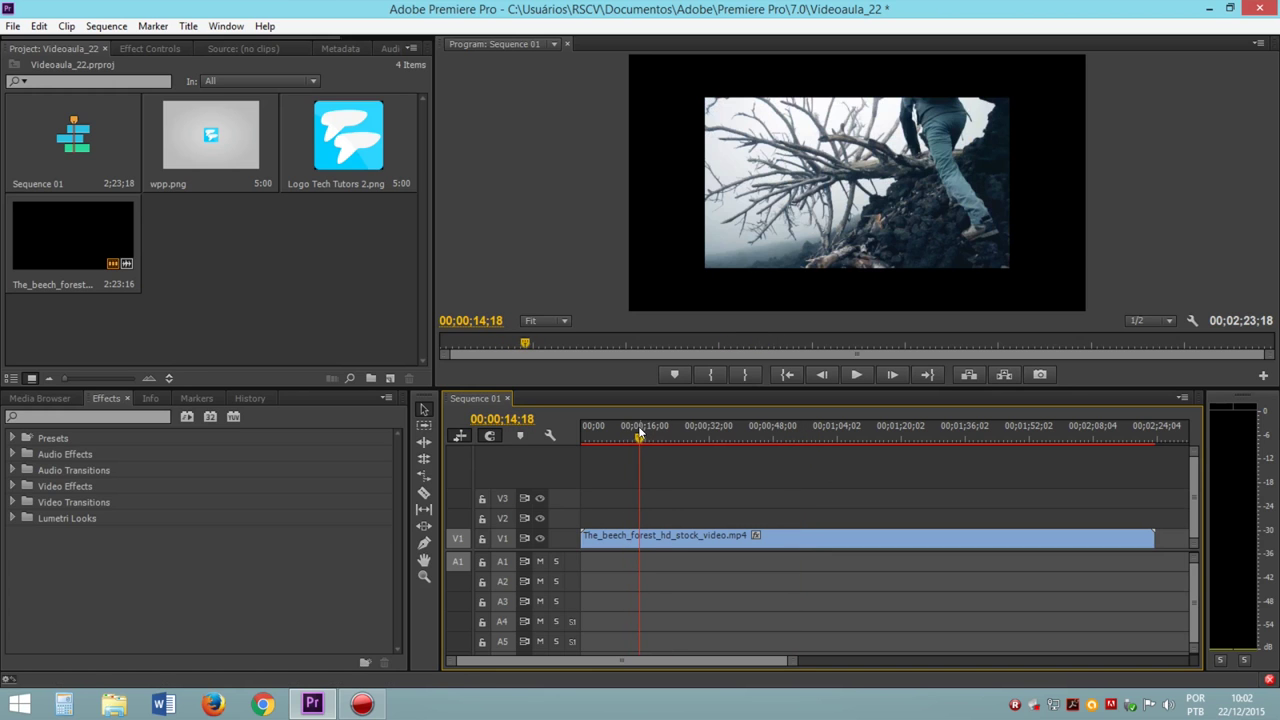
- Expand the V1 forest clip's Motion effect in Effect Controls and start raising its Scale
{"action": "left_click", "coordinate": [666, 540]}
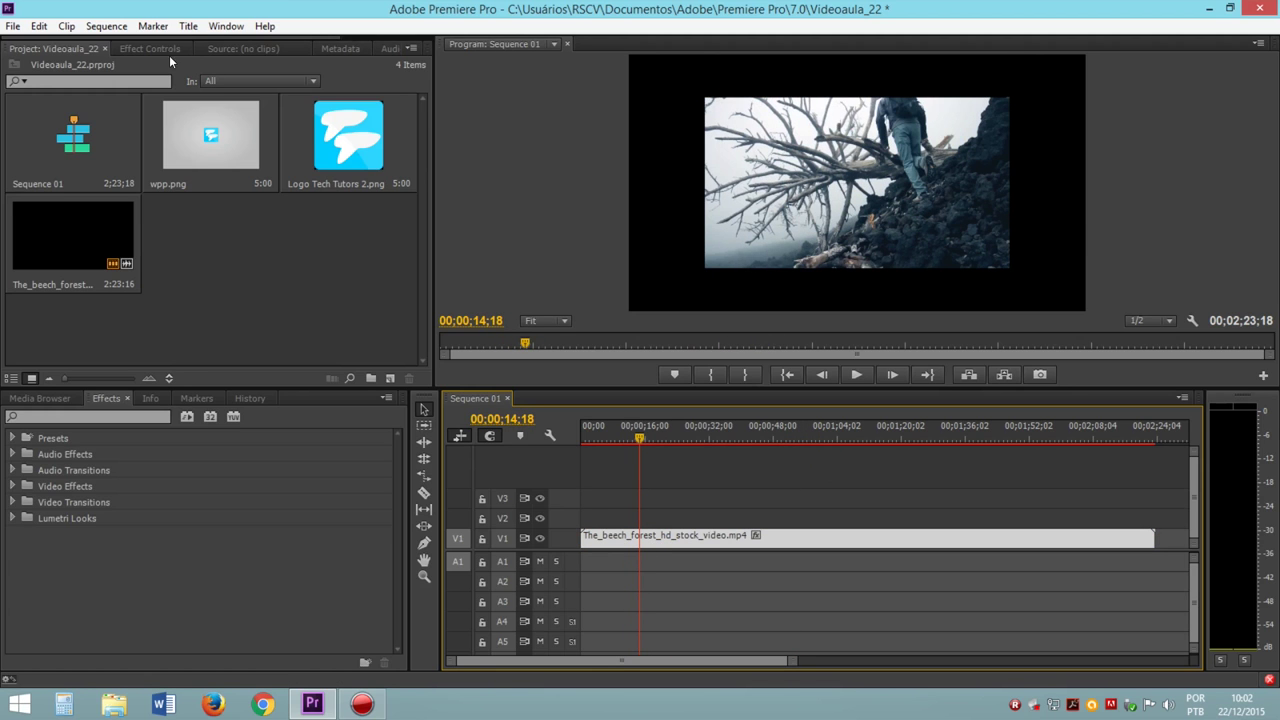
{"action": "left_click", "coordinate": [131, 50]}
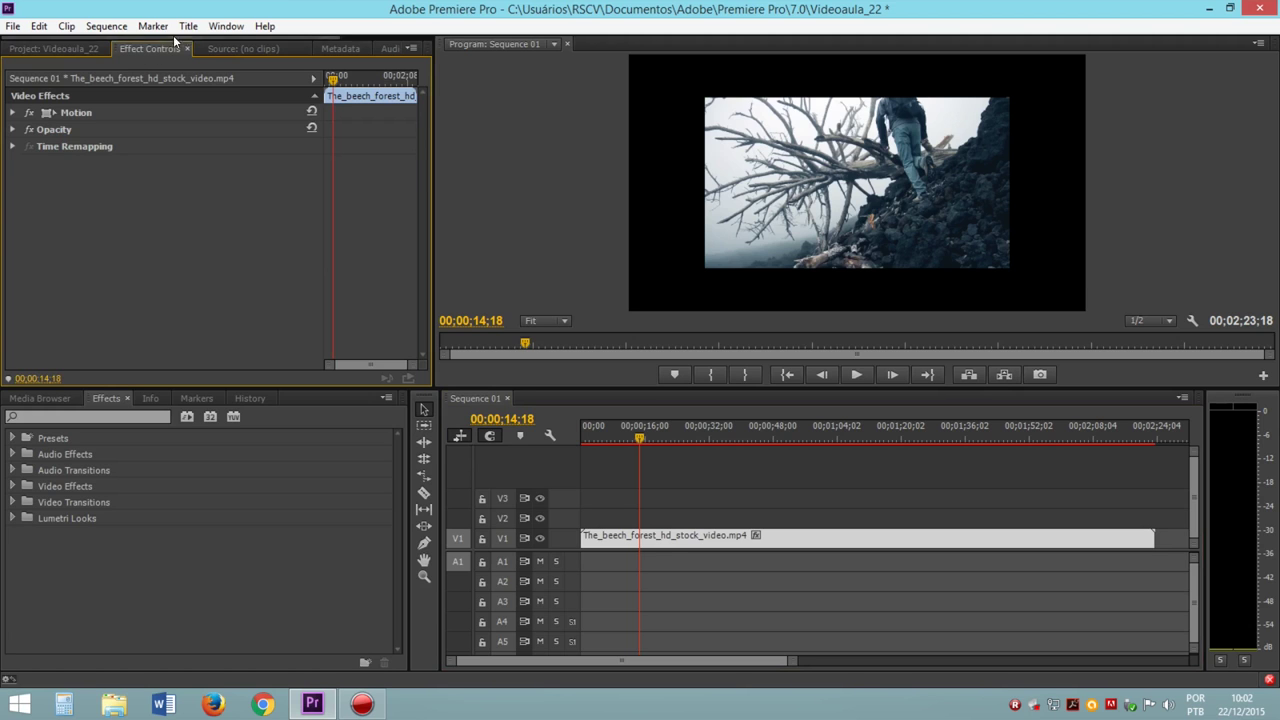
{"action": "left_click", "coordinate": [226, 26]}
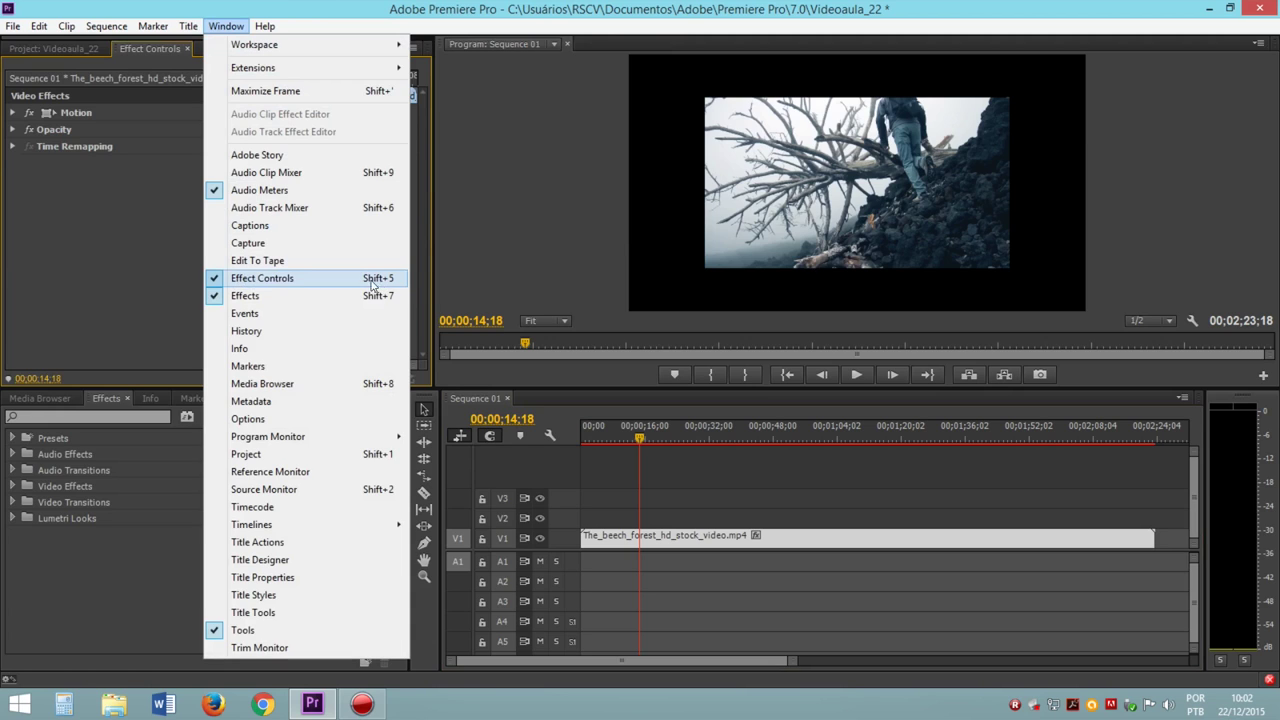
{"action": "left_click", "coordinate": [108, 314]}
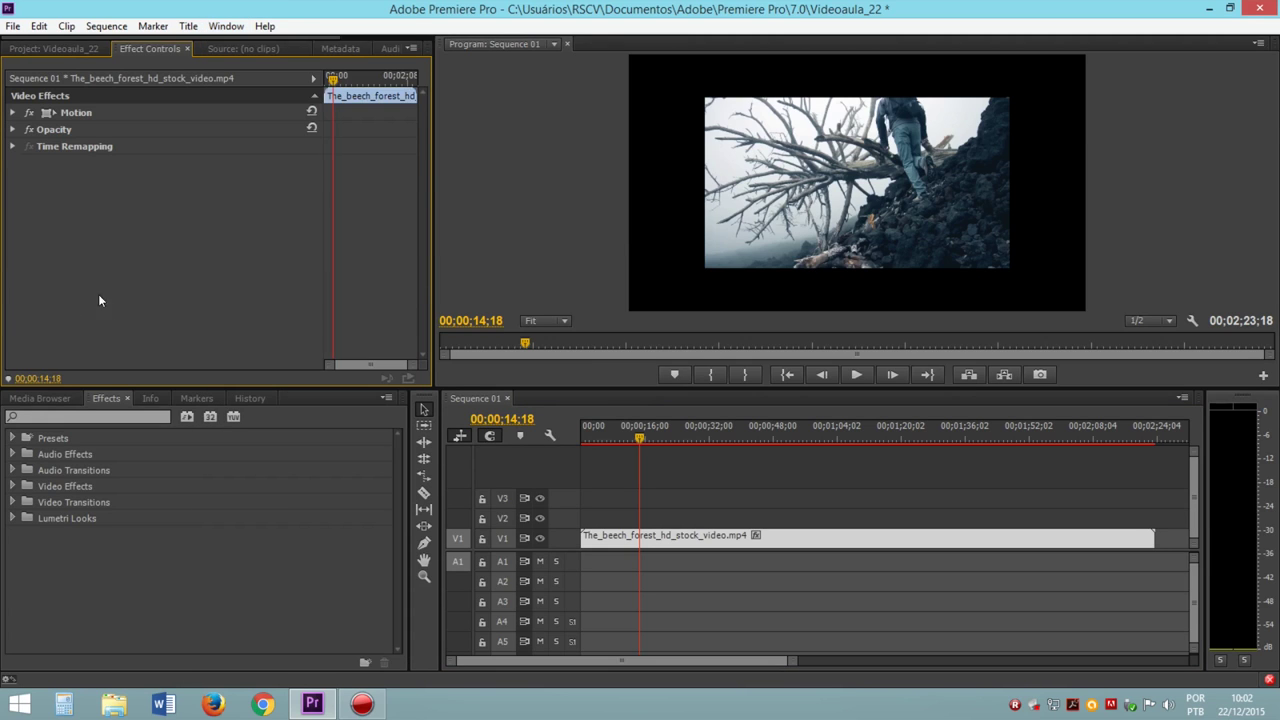
{"action": "left_click", "coordinate": [12, 113]}
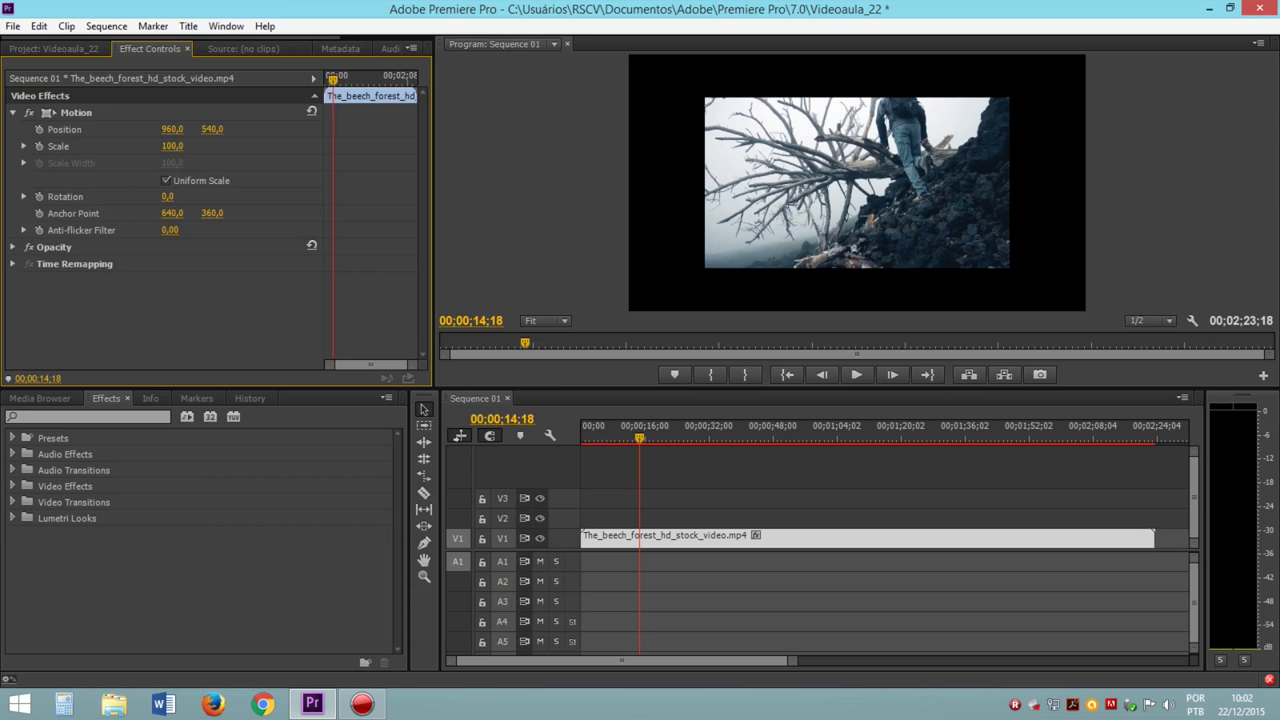
{"action": "left_click_drag", "start_coordinate": [172, 146], "coordinate": [221, 146]}
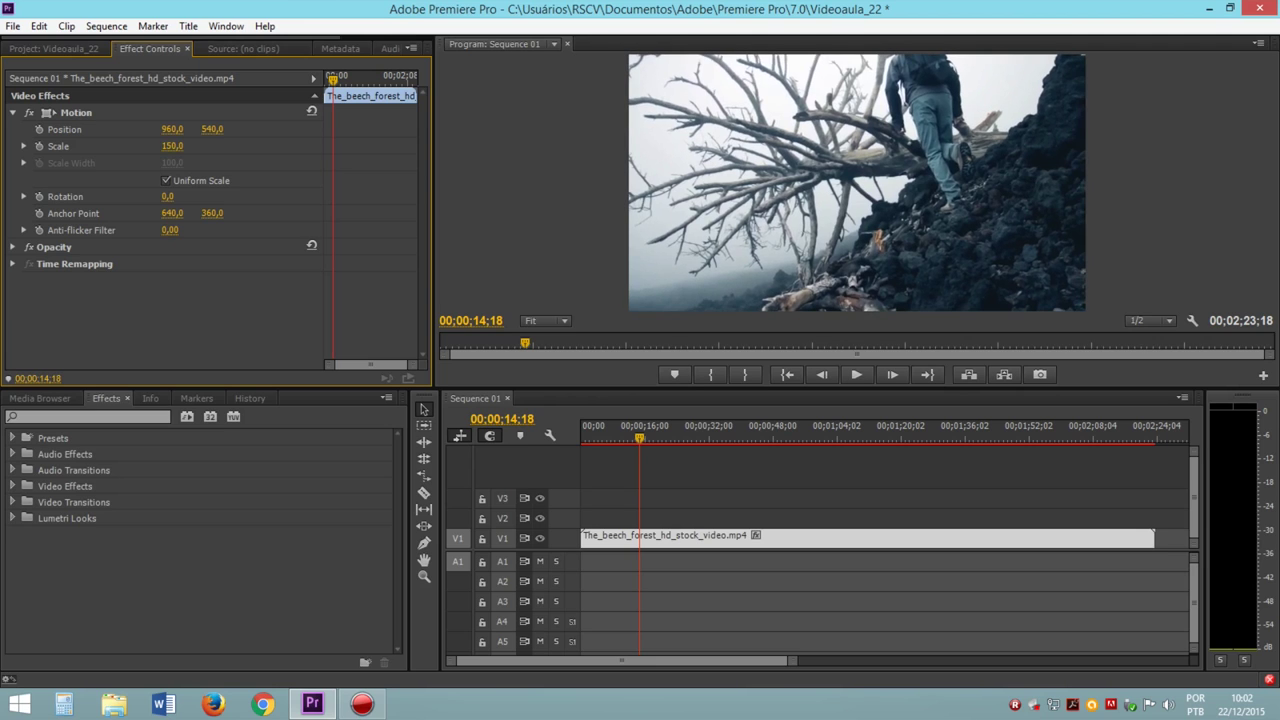
- Set the forest clip's Scale to exactly 150, save the project, and rewind the playhead
{"action": "left_click_drag", "start_coordinate": [222, 146], "coordinate": [220, 146]}
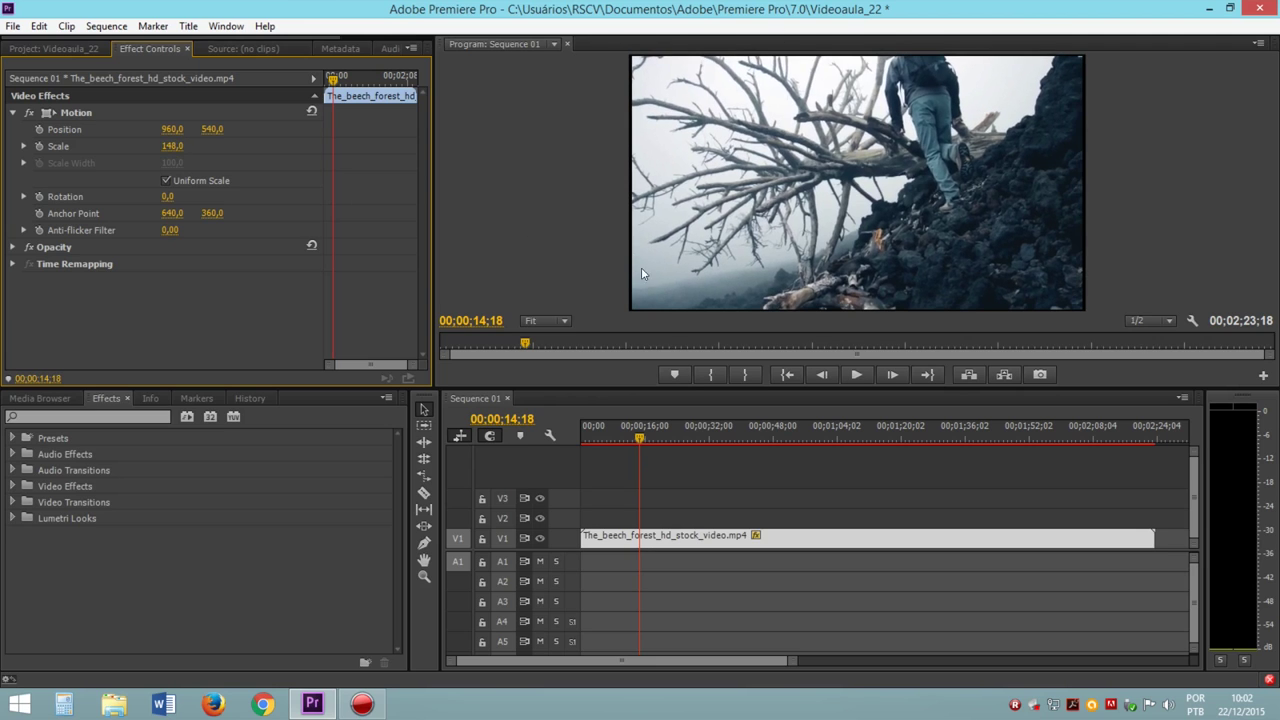
{"action": "left_click", "coordinate": [173, 146]}
{"action": "type", "text": "150"}
{"action": "key", "text": "Return"}
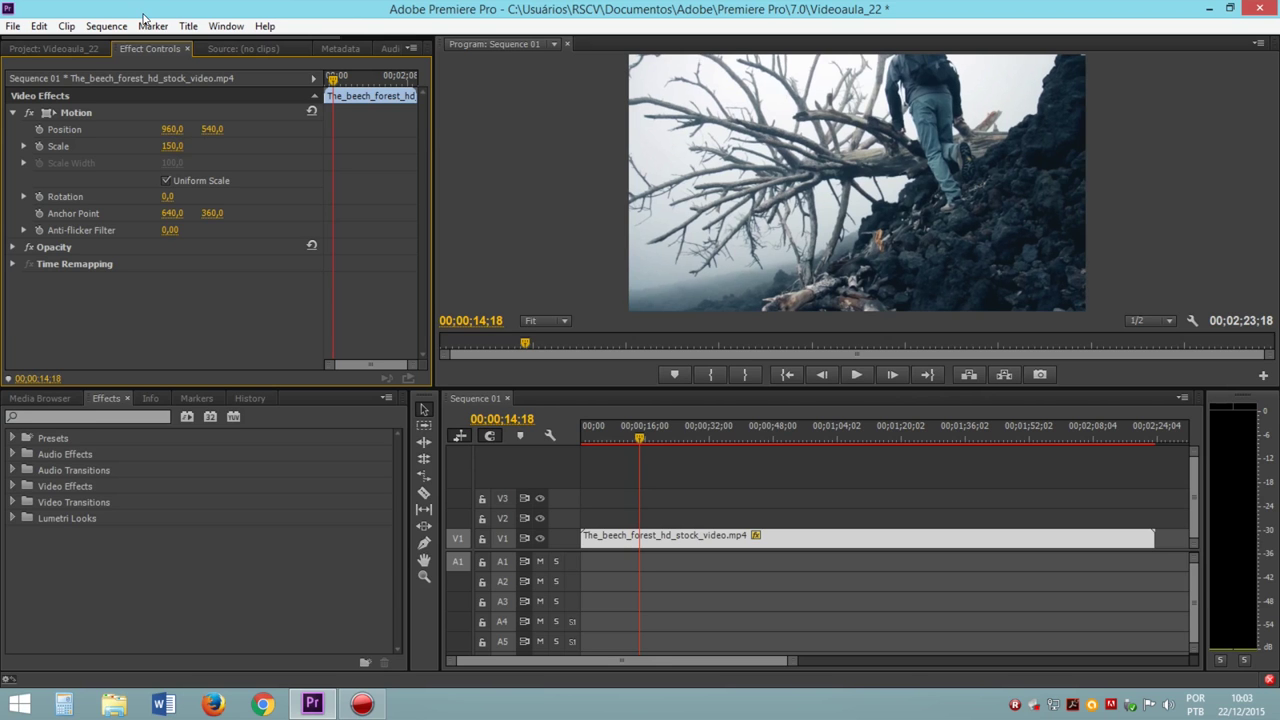
{"action": "key", "text": "ctrl+s"}
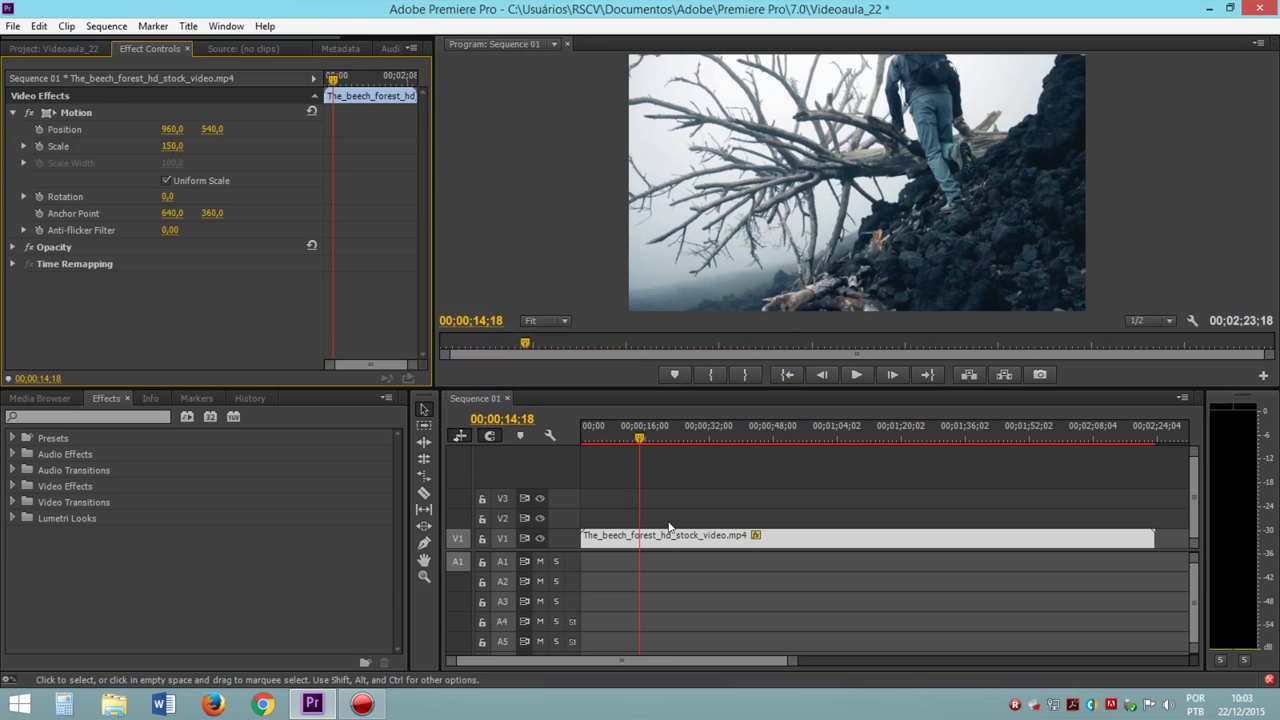
{"action": "mouse_move", "coordinate": [674, 440]}
{"action": "left_mouse_down"}
{"action": "mouse_move", "coordinate": [615, 437]}
{"action": "mouse_move", "coordinate": [1020, 460]}
{"action": "mouse_move", "coordinate": [609, 440]}
{"action": "left_mouse_up"}
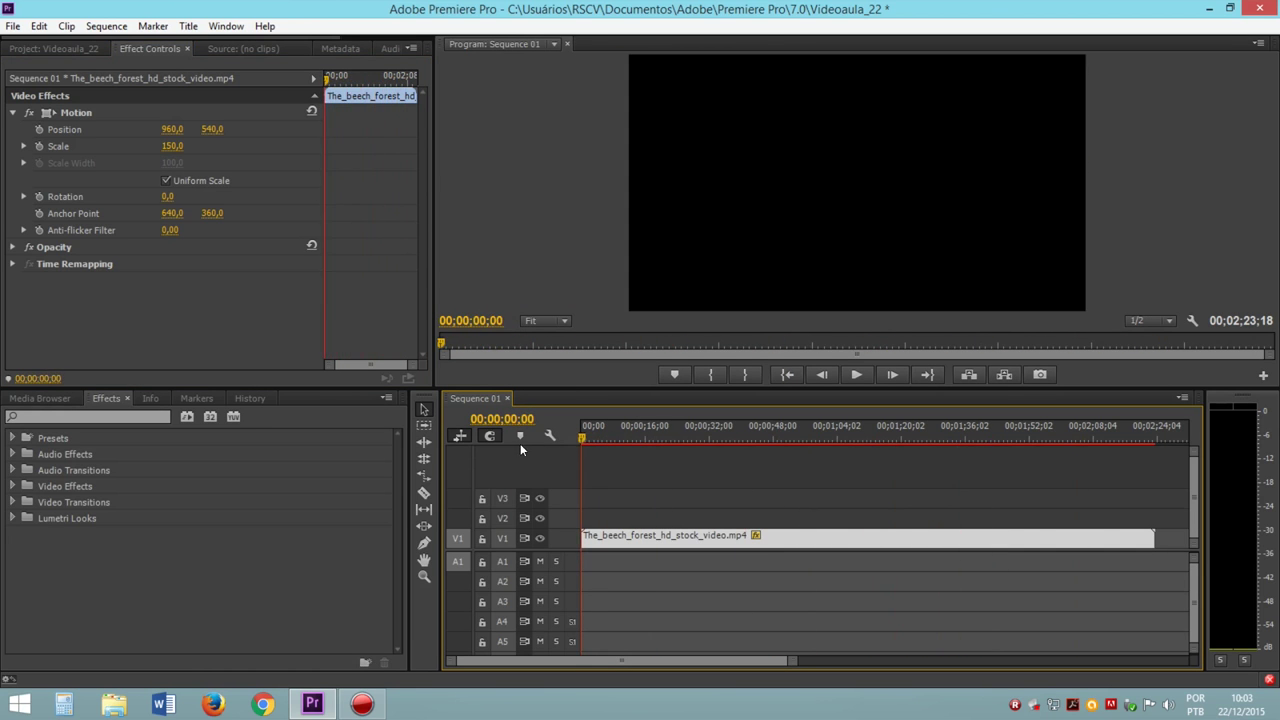
- Drag Logo Tech Tutors 2.png from the Project panel onto track V2 at the playhead
{"action": "left_click", "coordinate": [52, 48]}
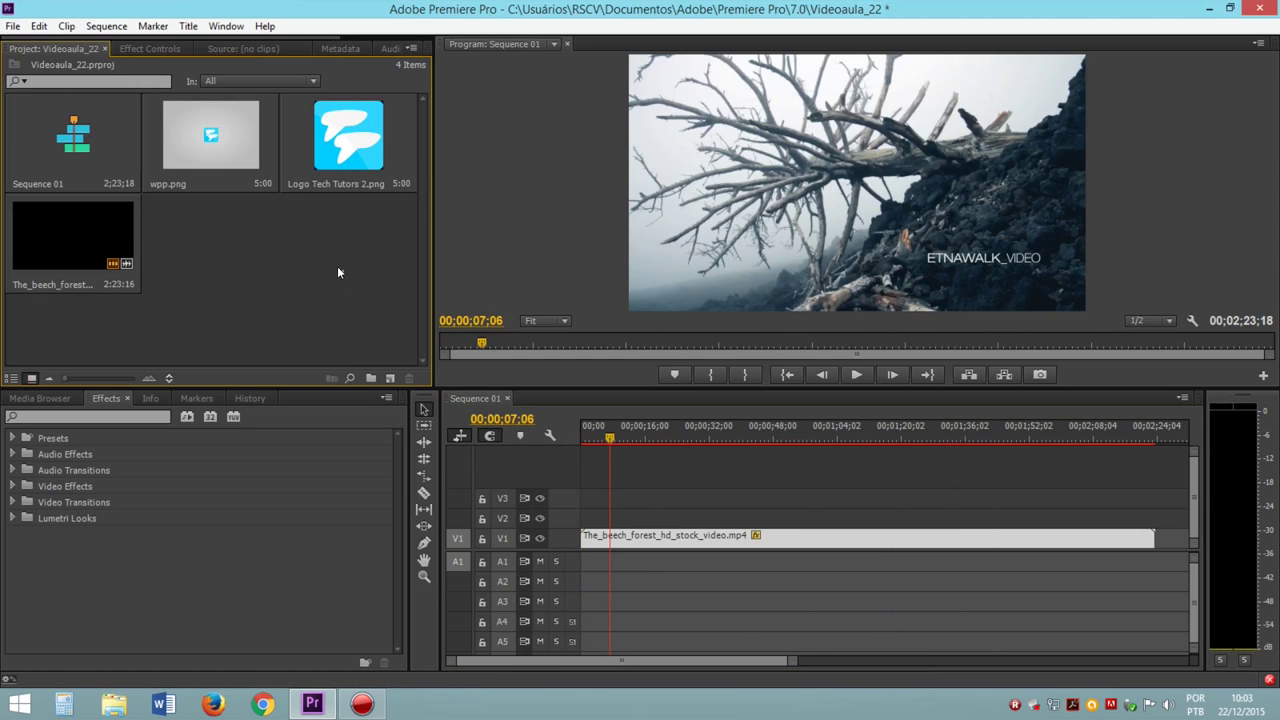
{"action": "left_click_drag", "start_coordinate": [346, 116], "coordinate": [629, 533]}
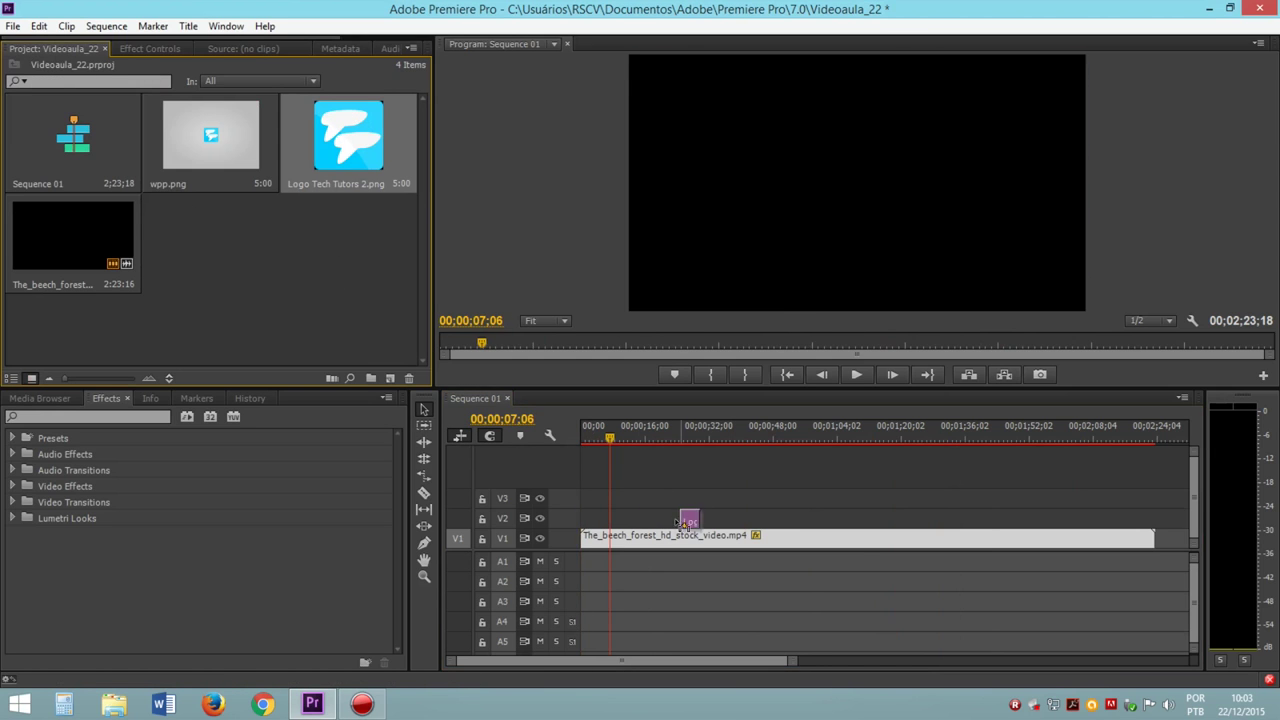
{"action": "left_click_drag", "start_coordinate": [629, 533], "coordinate": [616, 530]}
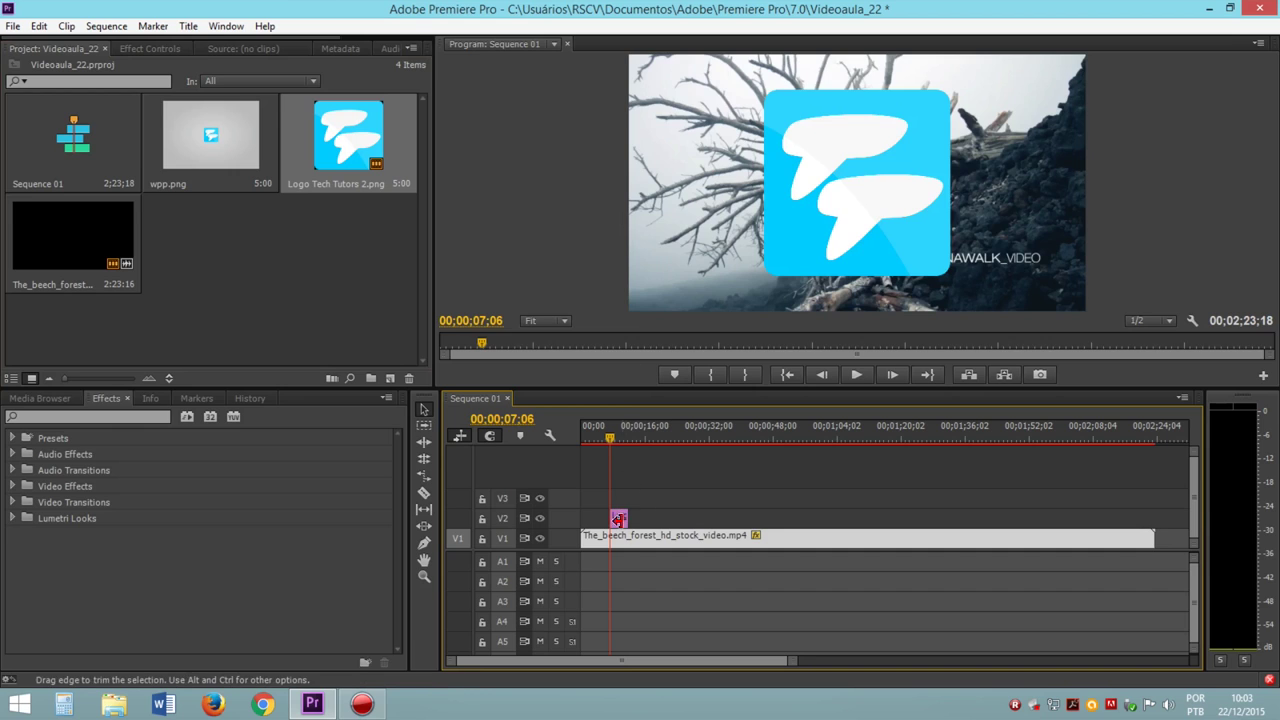
{"action": "left_click", "coordinate": [621, 520]}
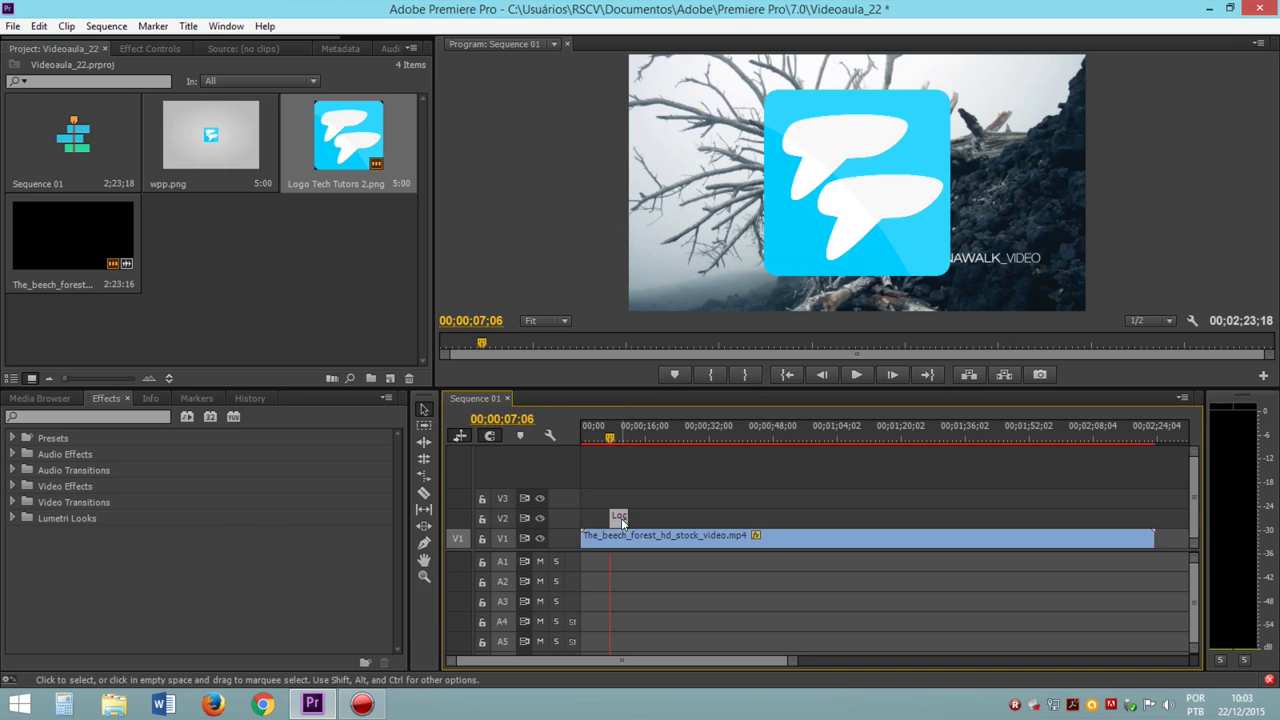
{"action": "left_click", "coordinate": [134, 48]}
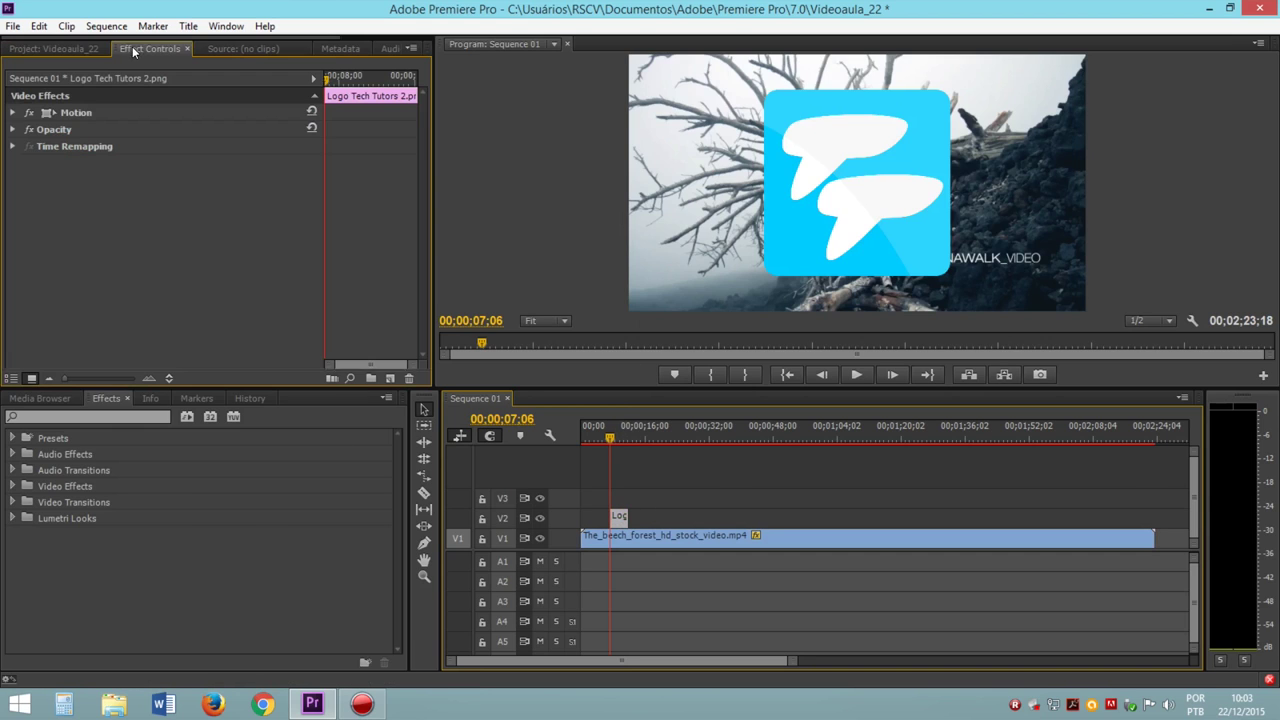
- Shrink the logo to Scale 21,3 and move it to Position 311,0 / 863,0 at lower-left
{"action": "left_click", "coordinate": [13, 112]}
{"action": "mouse_move", "coordinate": [170, 146]}
{"action": "left_mouse_down"}
{"action": "mouse_move", "coordinate": [130, 146]}
{"action": "mouse_move", "coordinate": [164, 146]}
{"action": "left_mouse_up"}
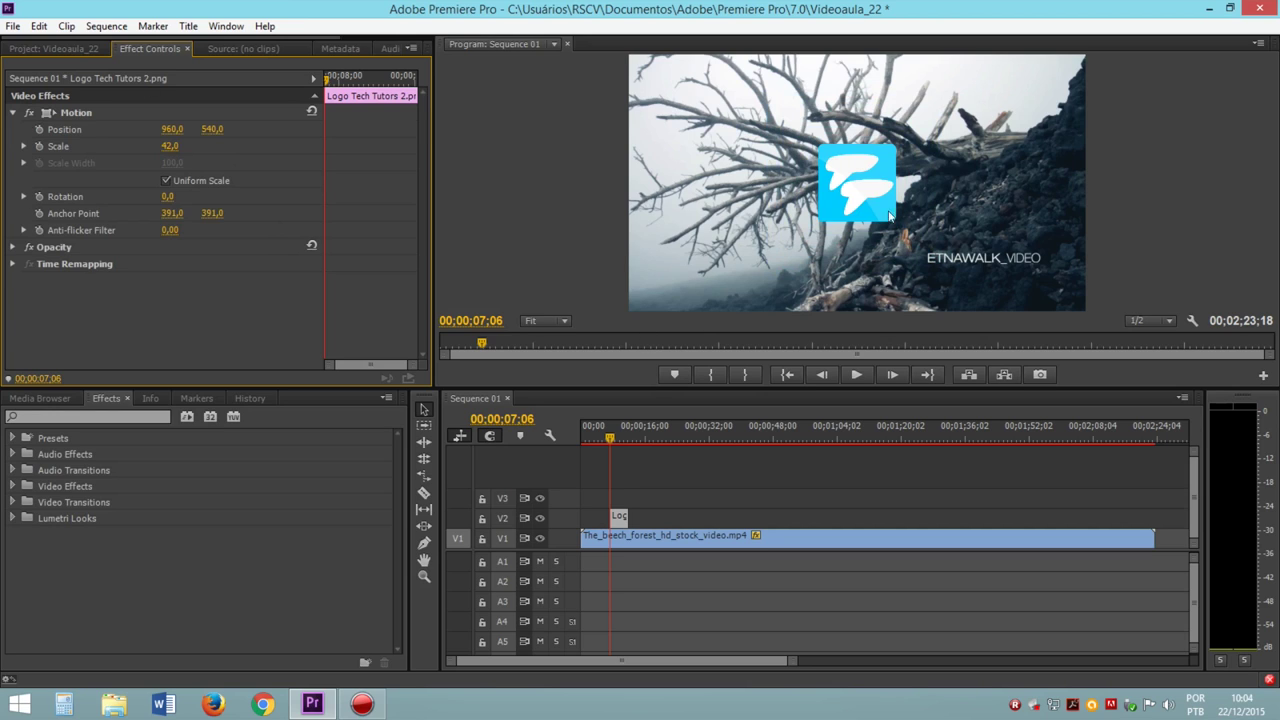
{"action": "left_click", "coordinate": [77, 112]}
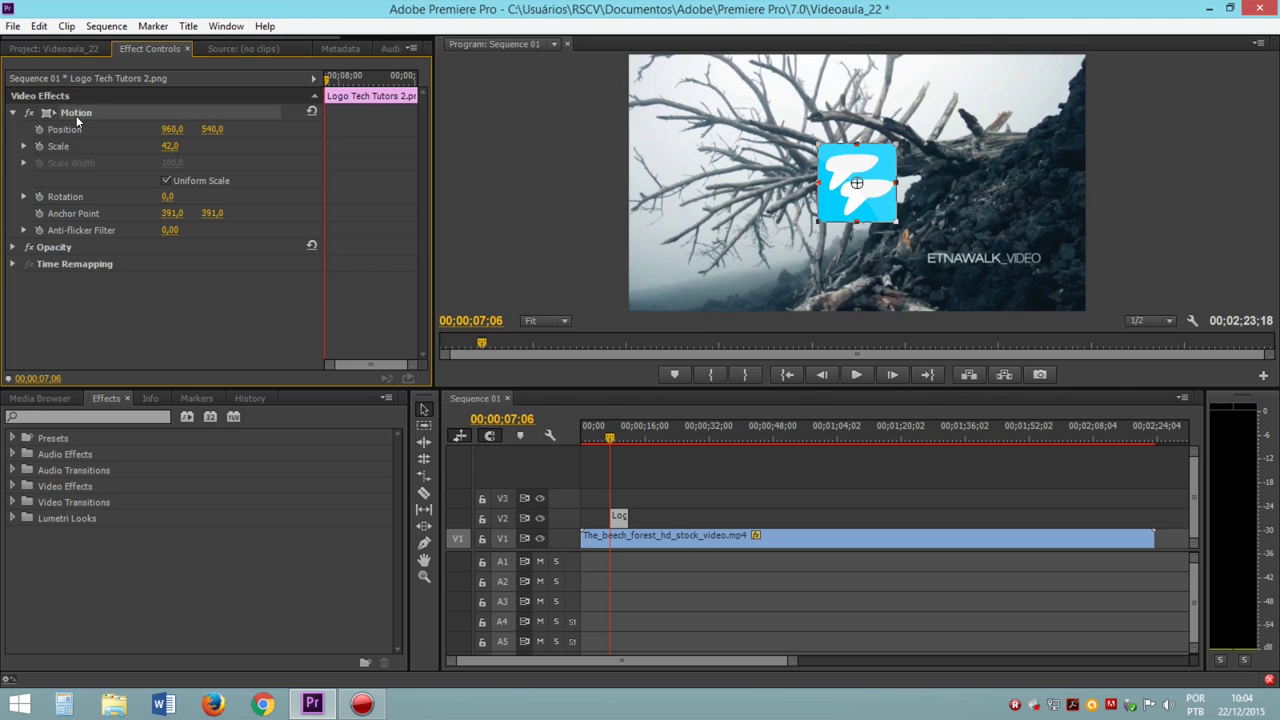
{"action": "mouse_move", "coordinate": [820, 215]}
{"action": "left_mouse_down"}
{"action": "mouse_move", "coordinate": [818, 240]}
{"action": "mouse_move", "coordinate": [718, 280]}
{"action": "left_mouse_up"}
{"action": "left_click_drag", "start_coordinate": [742, 216], "coordinate": [689, 273]}
{"action": "left_click", "coordinate": [680, 498]}
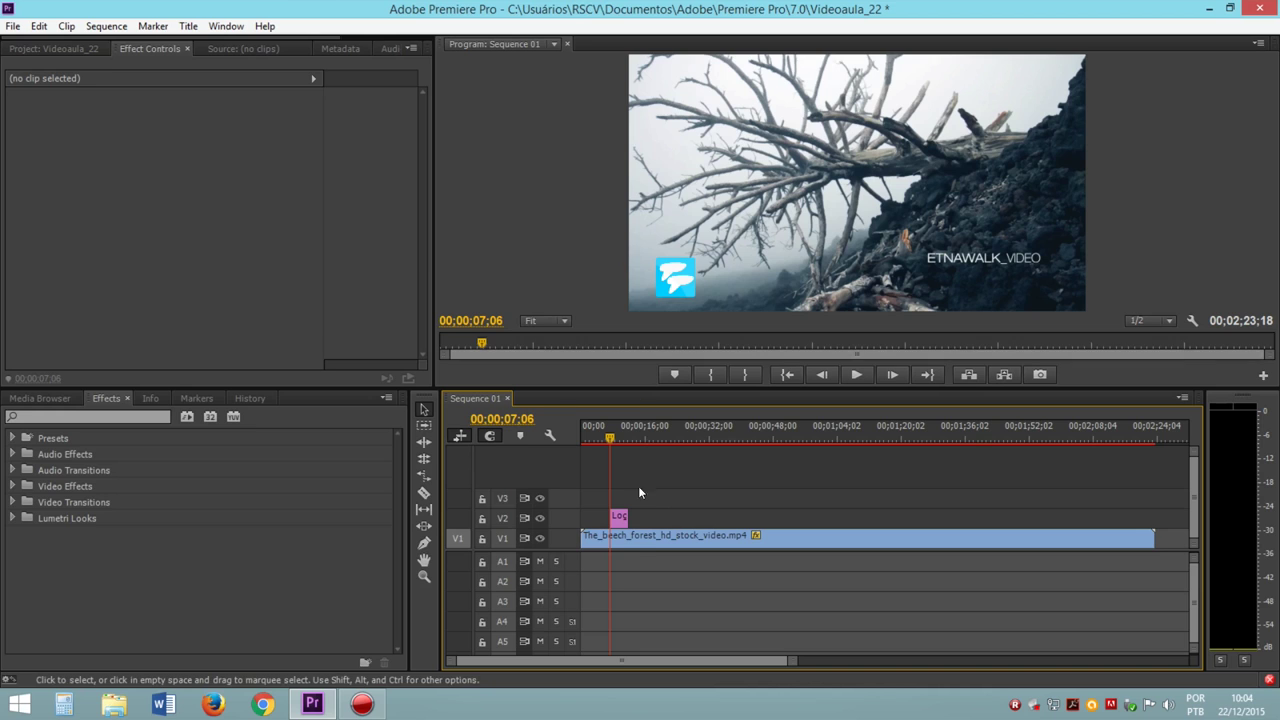
{"action": "left_click", "coordinate": [651, 540]}
- Resize the forest video with its Program monitor handles, ending at Scale 128,5
{"action": "left_click", "coordinate": [76, 112]}
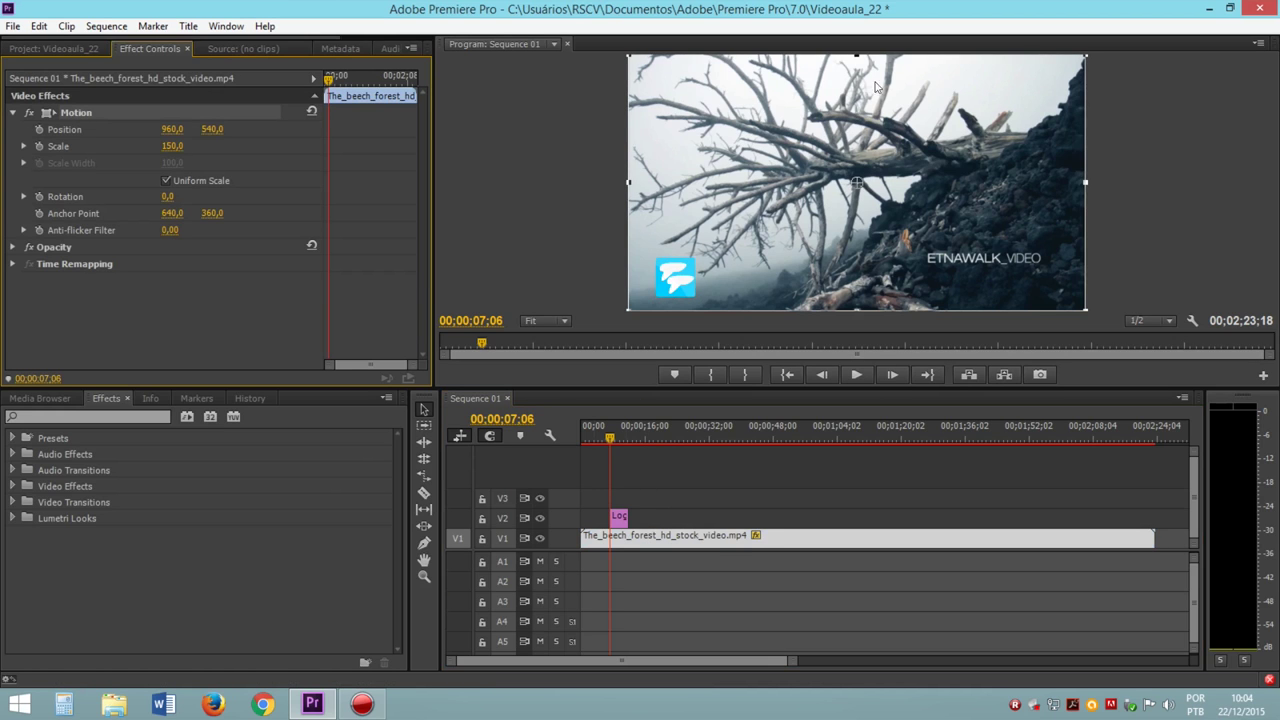
{"action": "mouse_move", "coordinate": [629, 56]}
{"action": "left_mouse_down"}
{"action": "mouse_move", "coordinate": [729, 72]}
{"action": "mouse_move", "coordinate": [742, 131]}
{"action": "left_mouse_up"}
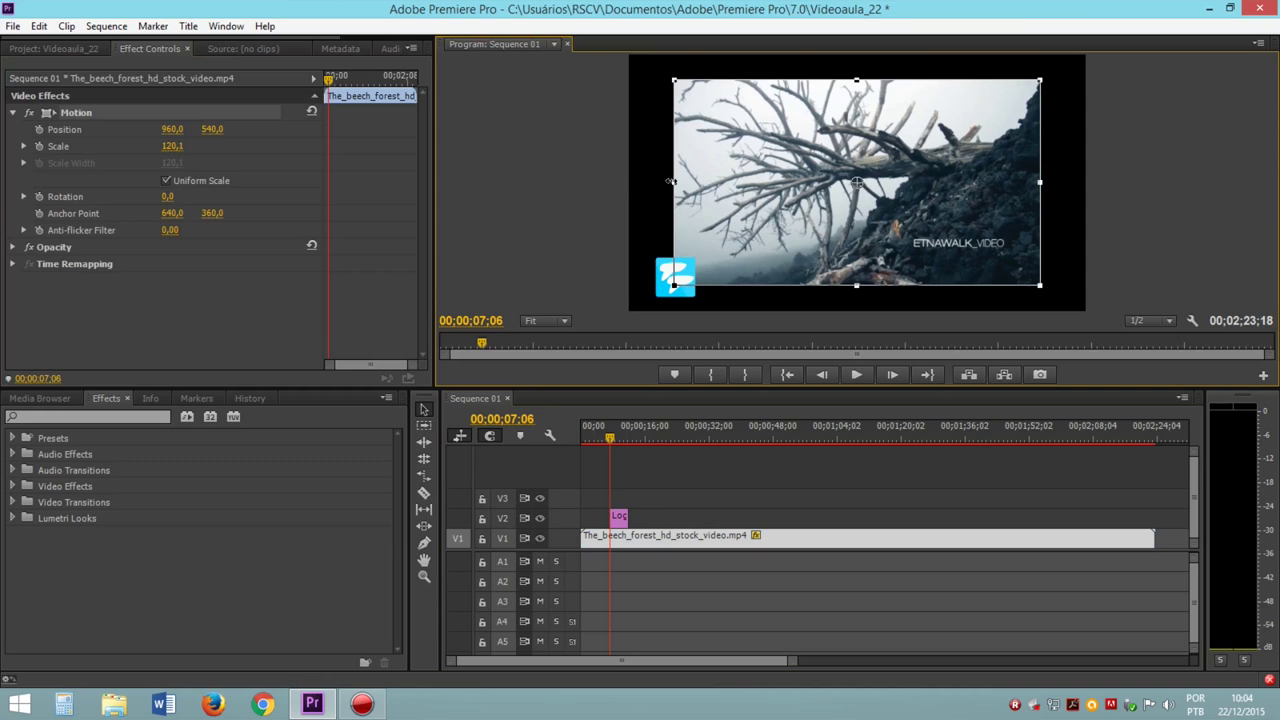
{"action": "mouse_move", "coordinate": [669, 181]}
{"action": "left_mouse_down"}
{"action": "mouse_move", "coordinate": [660, 168]}
{"action": "mouse_move", "coordinate": [665, 180]}
{"action": "left_mouse_up"}
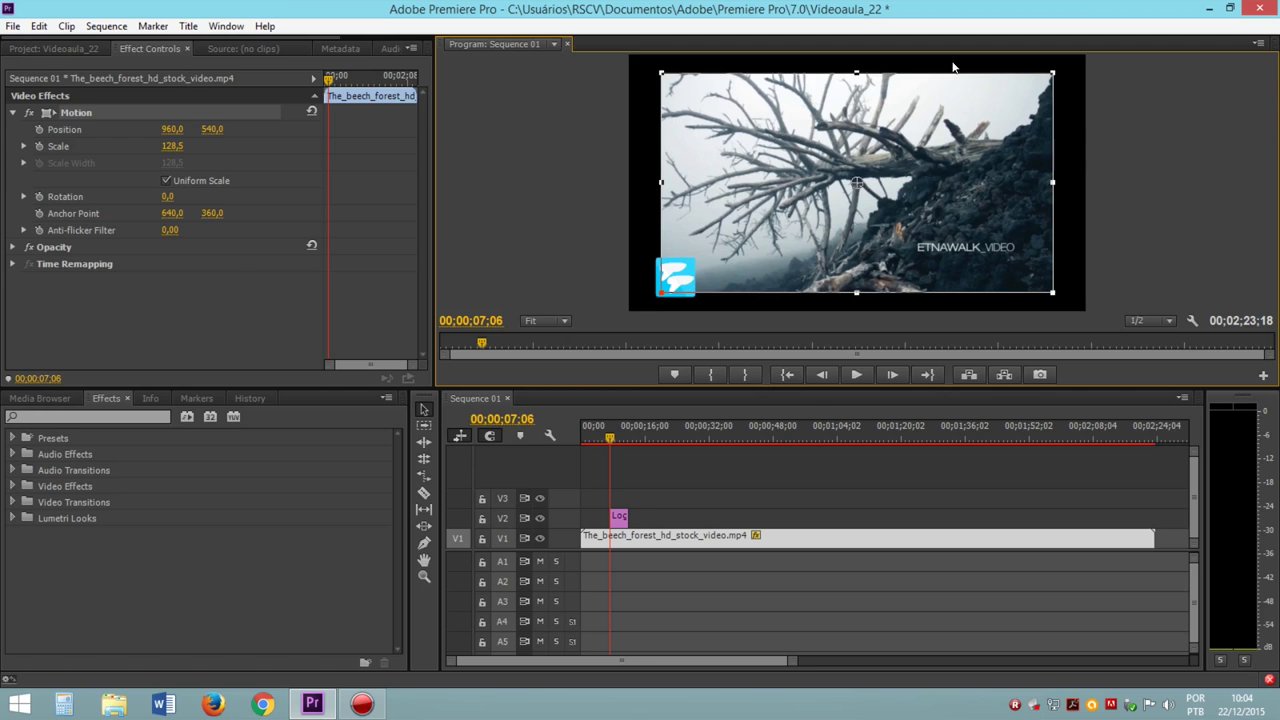
{"action": "left_click", "coordinate": [171, 145]}
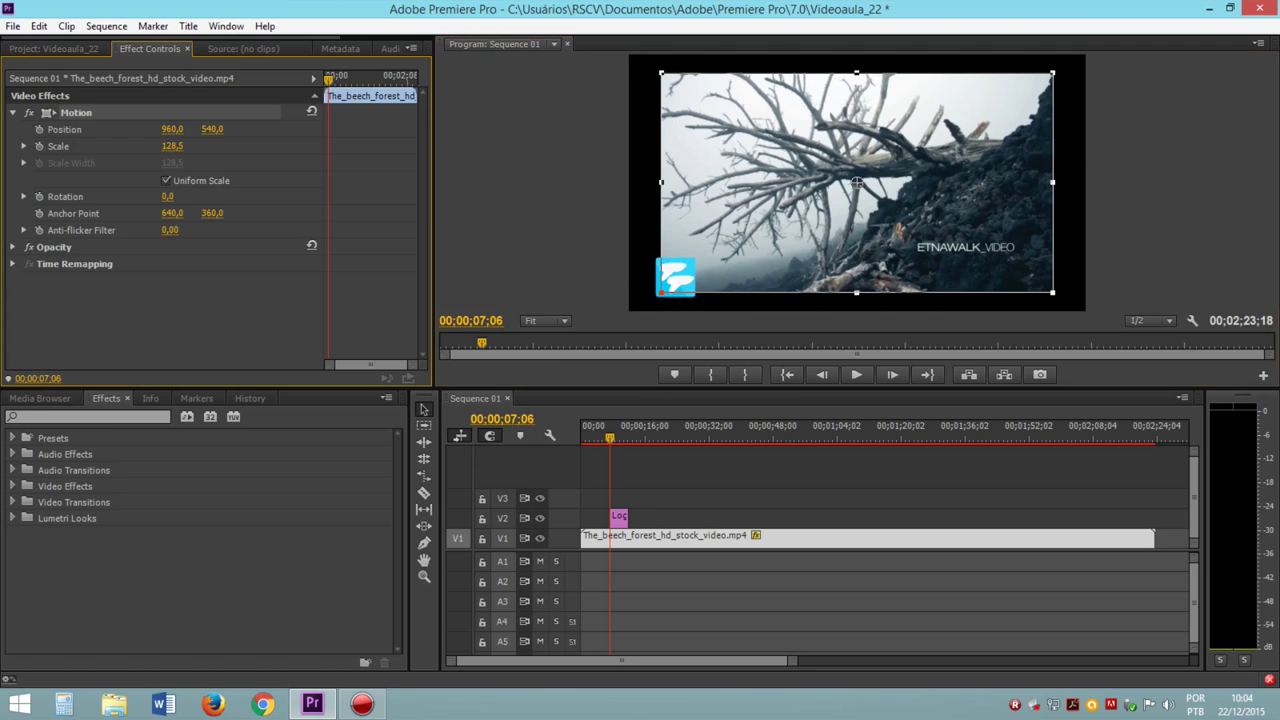